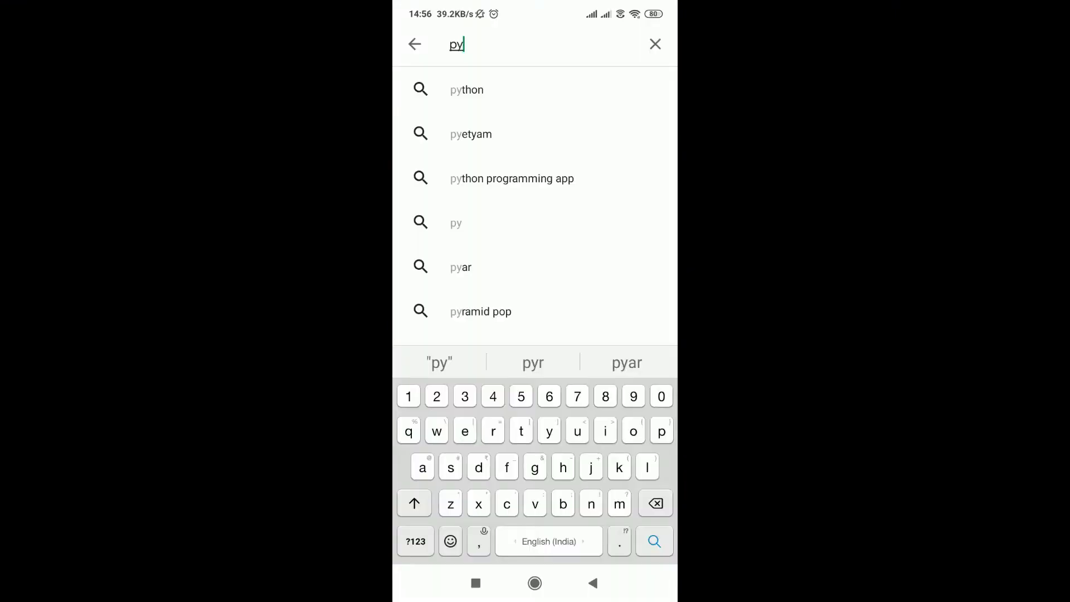
{"action": "type", "text": "dro"}
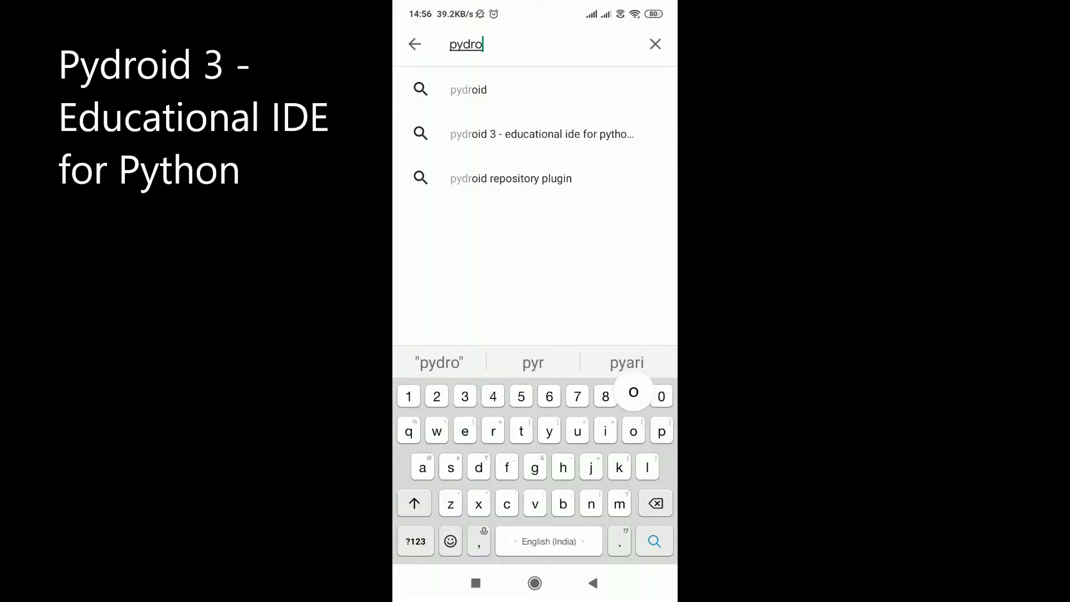
{"action": "type", "text": "id 3 - educational..."}
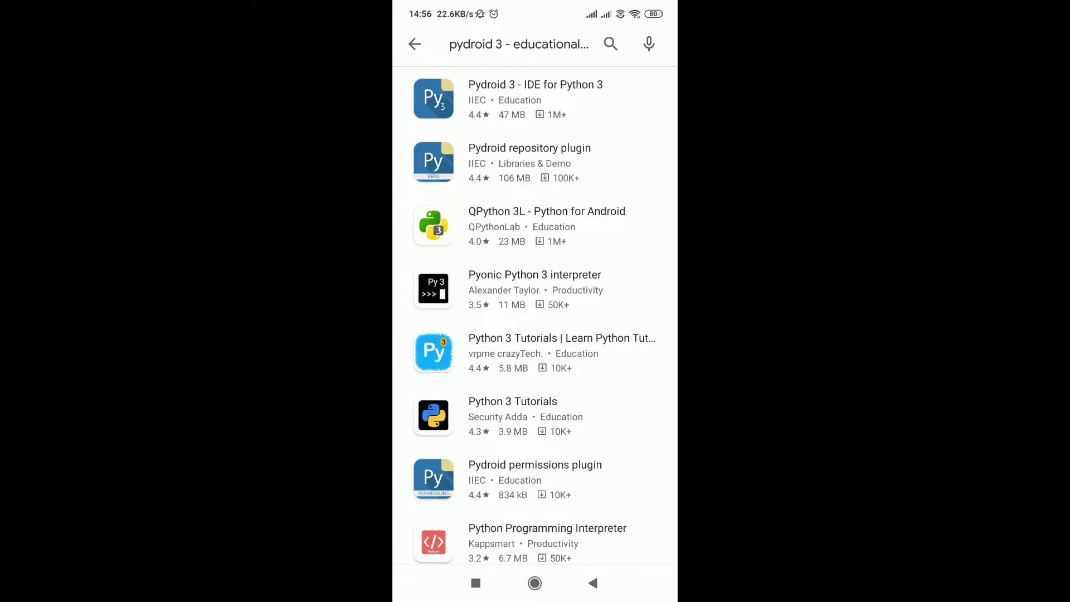
Step: Open the Pydroid 3 page in Google Play and install the app
{"action": "left_click", "coordinate": [535, 99]}
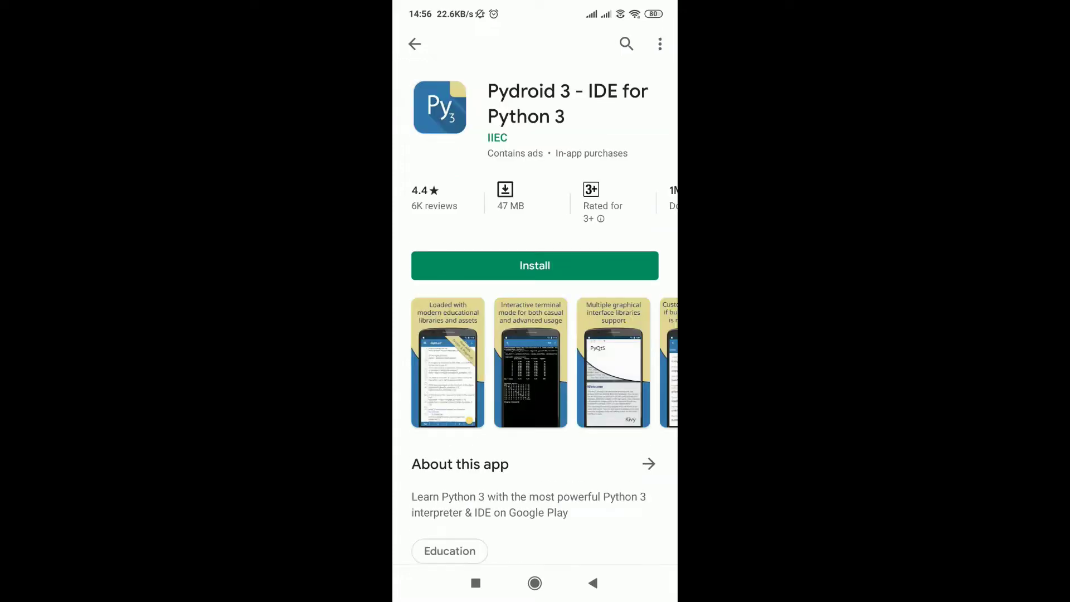
{"action": "left_click", "coordinate": [535, 265]}
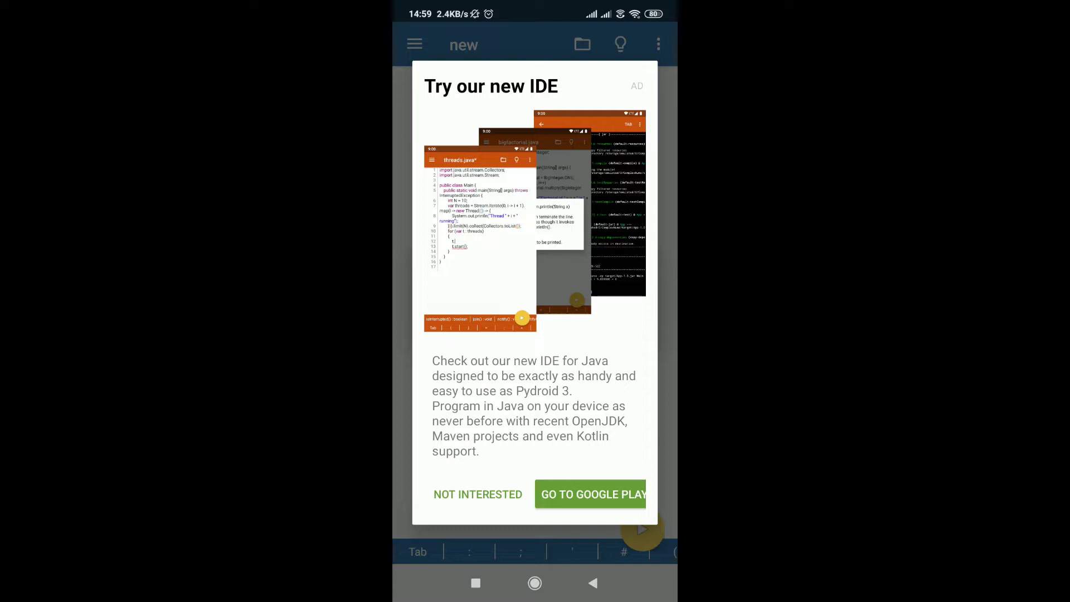
Step: Dismiss the Java IDE promotional ad and open Pydroid 3's side menu
{"action": "key", "text": "Escape"}
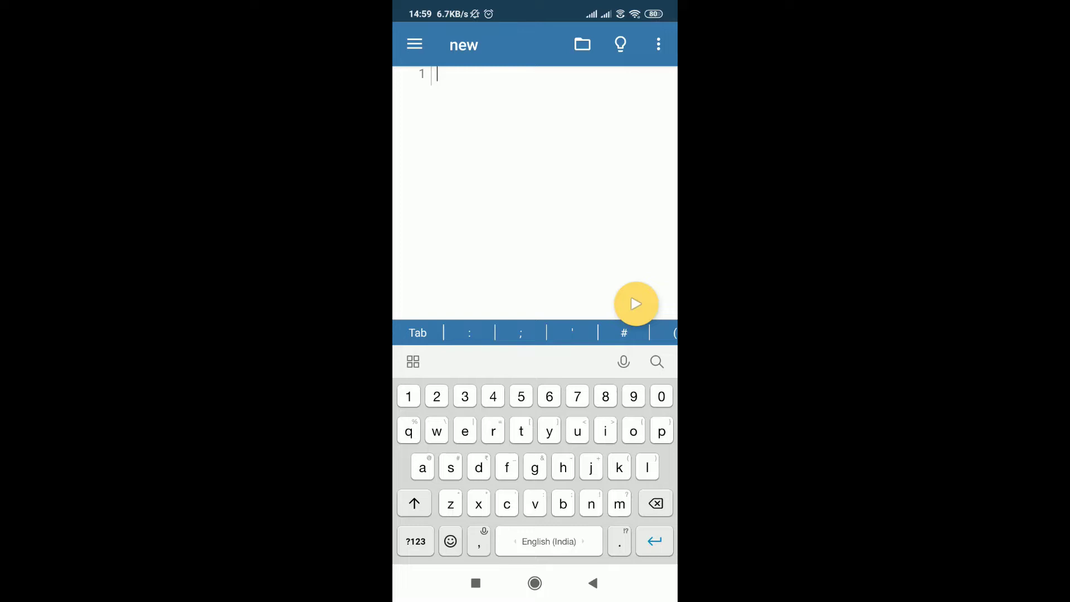
{"action": "left_click", "coordinate": [414, 44]}
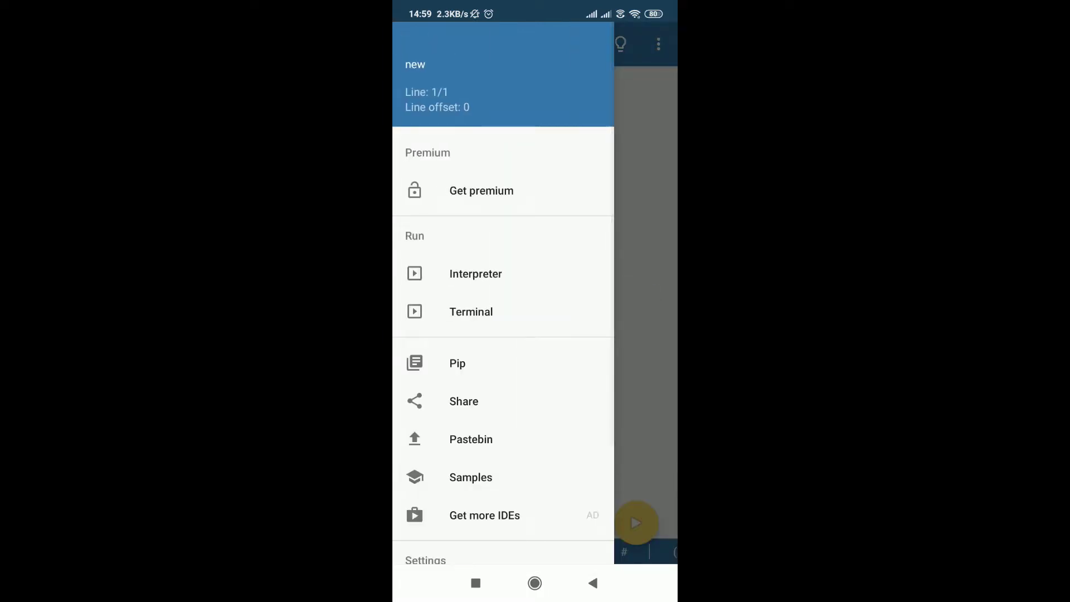
Step: Enter numpy in Pip, allow file access, and request the missing repository plugin
{"action": "left_click", "coordinate": [458, 362]}
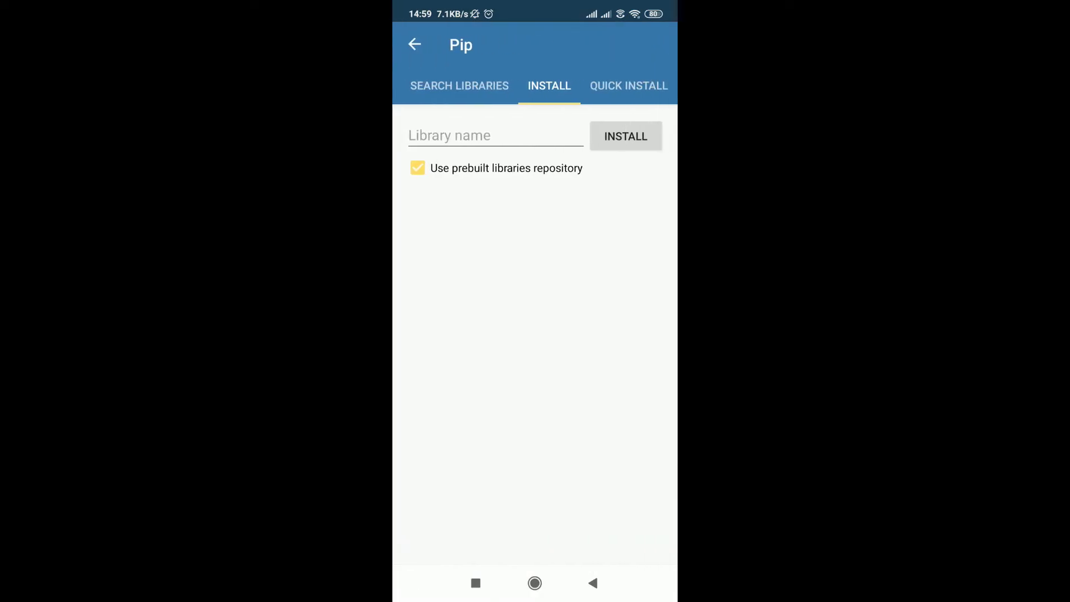
{"action": "left_click", "coordinate": [495, 135]}
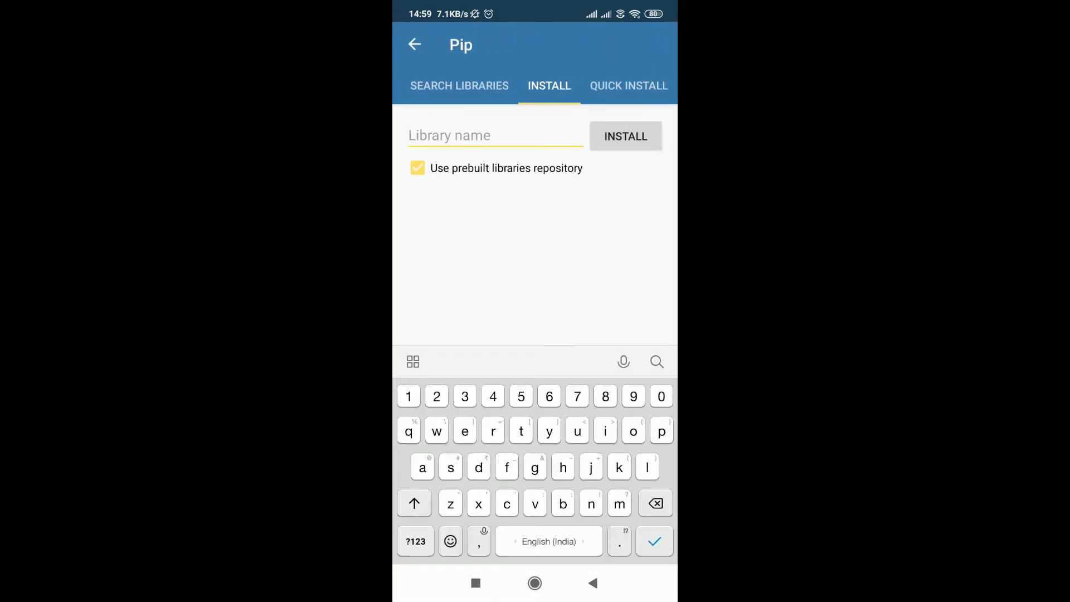
{"action": "type", "text": "num"}
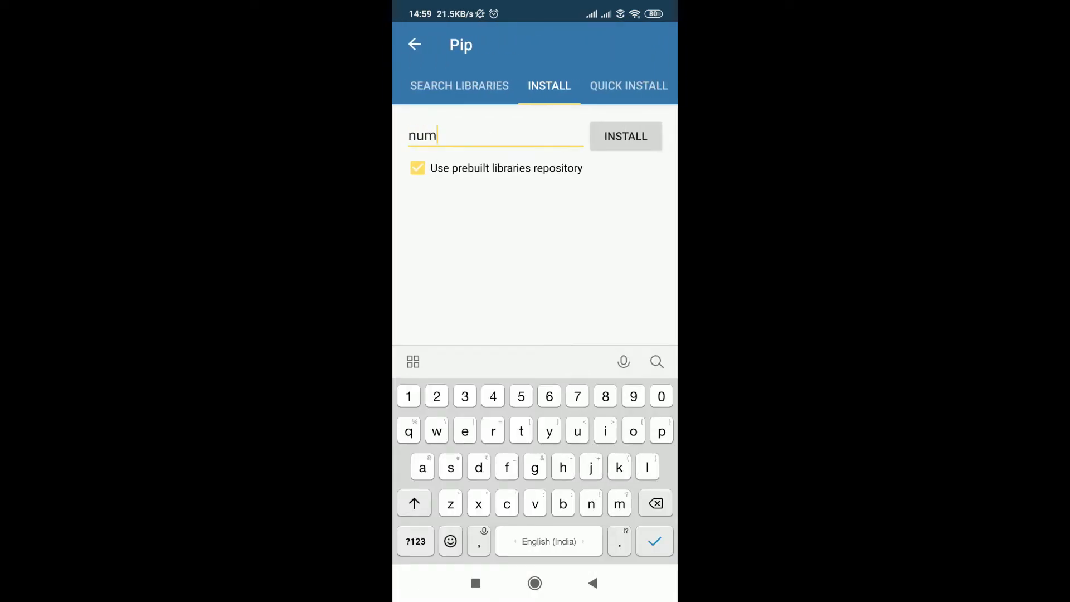
{"action": "type", "text": "py"}
{"action": "left_click", "coordinate": [625, 135]}
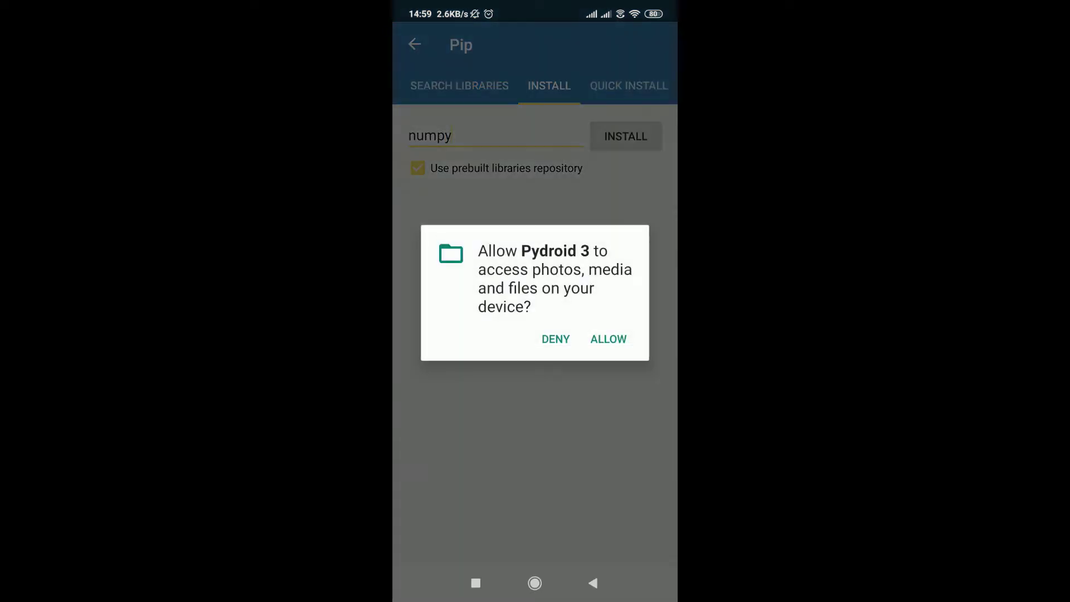
{"action": "left_click", "coordinate": [608, 338]}
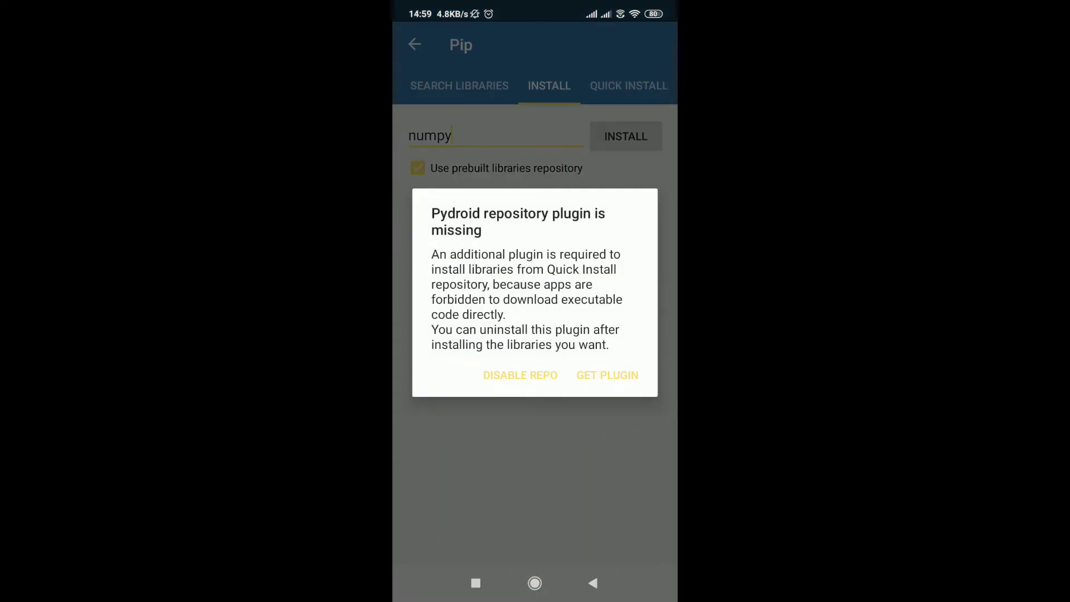
{"action": "left_click", "coordinate": [607, 375]}
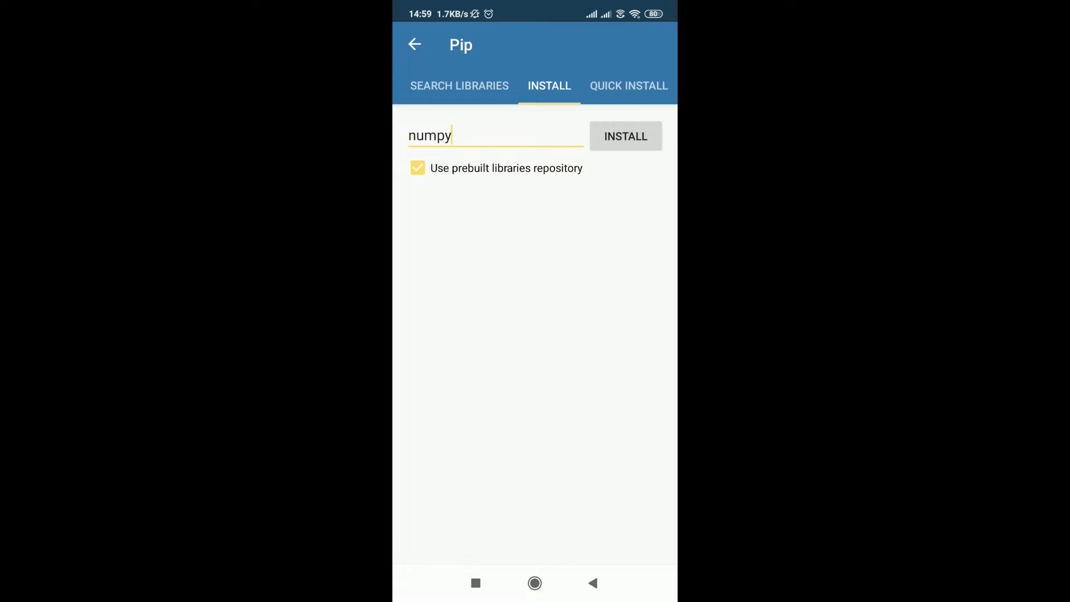
Step: Install the Pydroid repository plugin through Google Play from the Open with chooser
{"action": "left_click", "coordinate": [600, 423]}
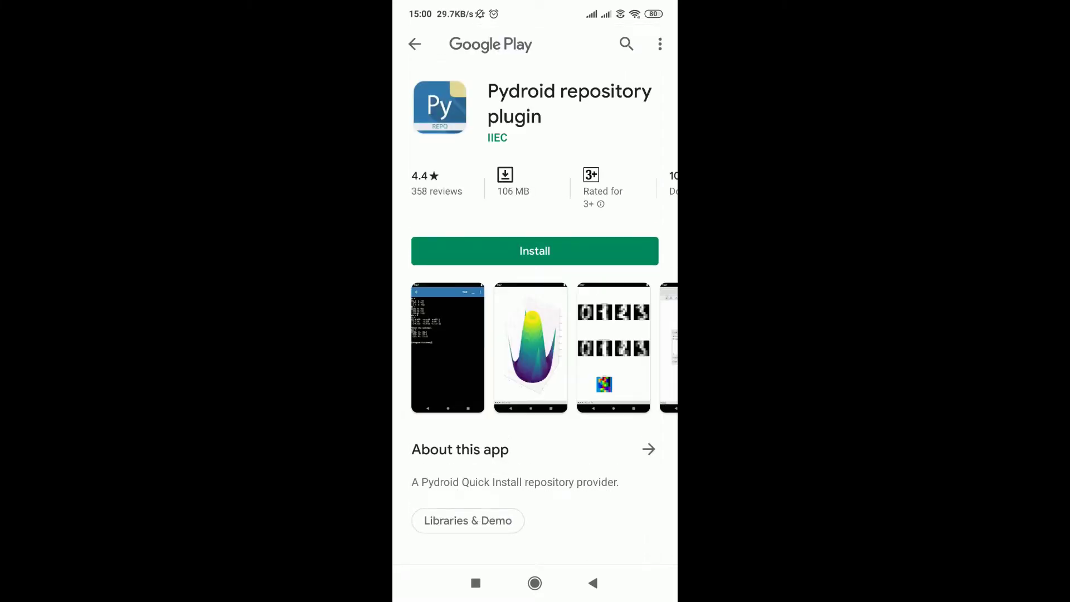
{"action": "left_click", "coordinate": [534, 251]}
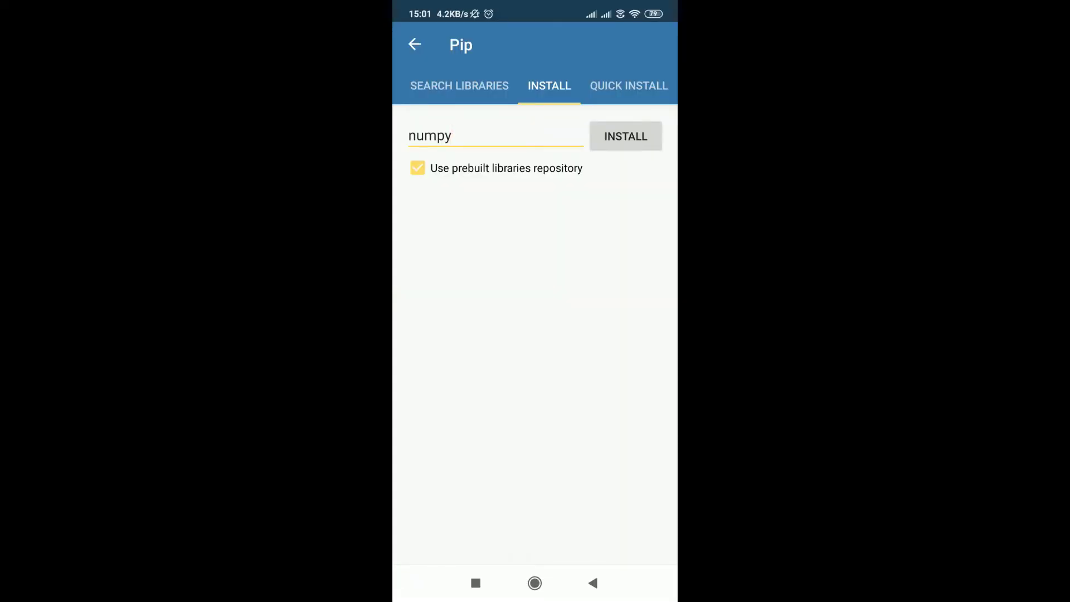
Step: Install numpy from Pip, getting numpy-1.16.2 and wheel-0.34.2 from the prebuilt repository
{"action": "left_click", "coordinate": [626, 136]}
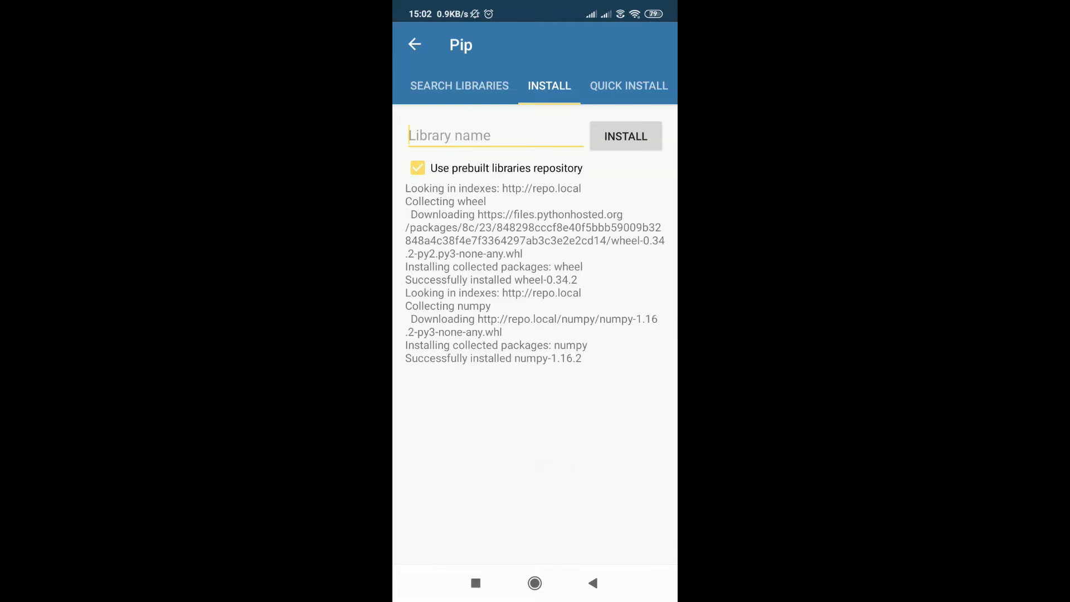
Step: Install matplotlib 3.1.1 and its dependencies through Pip's library field
{"action": "left_click", "coordinate": [495, 136]}
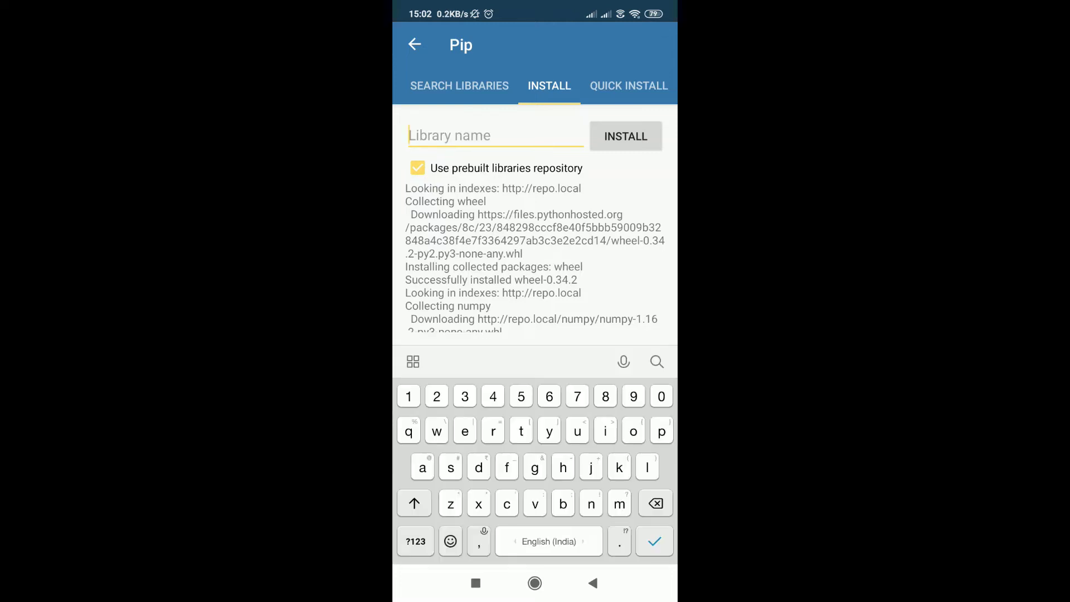
{"action": "type", "text": "mat"}
{"action": "type", "text": "pl"}
{"action": "type", "text": "ot"}
{"action": "type", "text": "lib"}
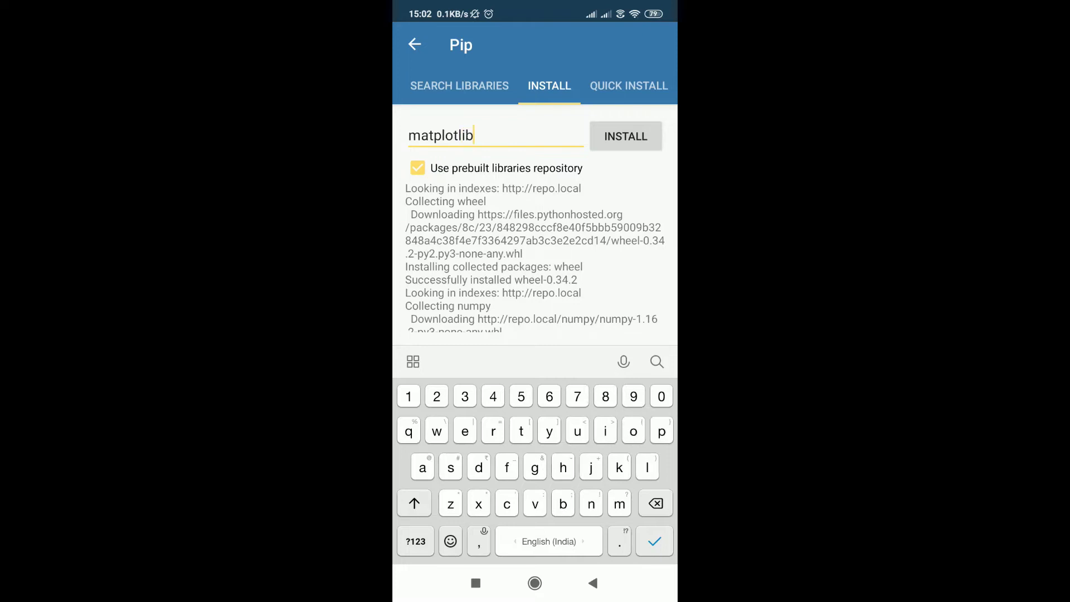
{"action": "left_click", "coordinate": [626, 136]}
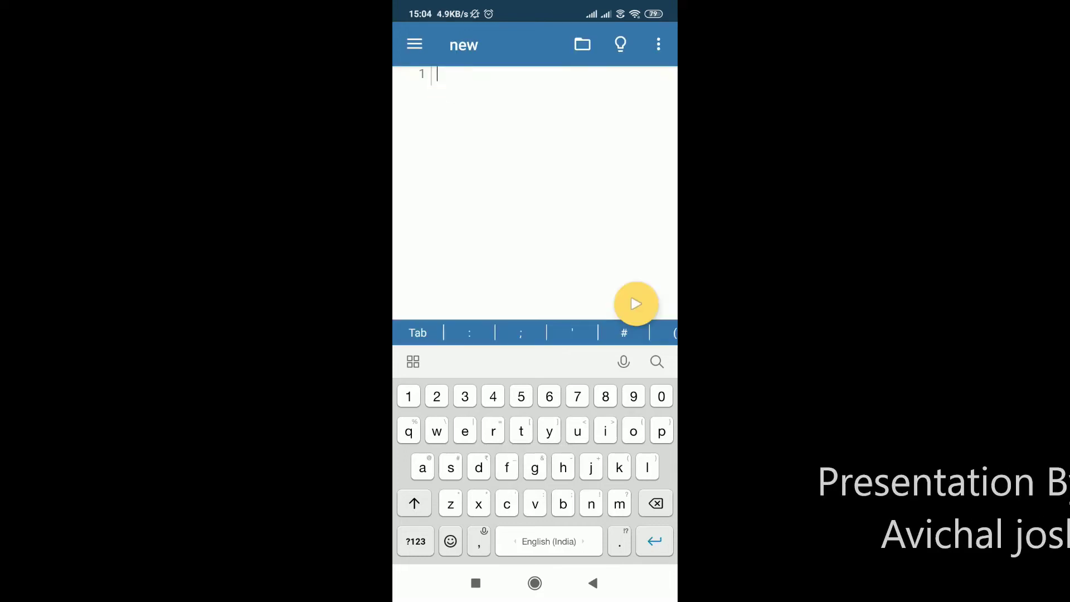
{"action": "type", "text": "import matpl"}
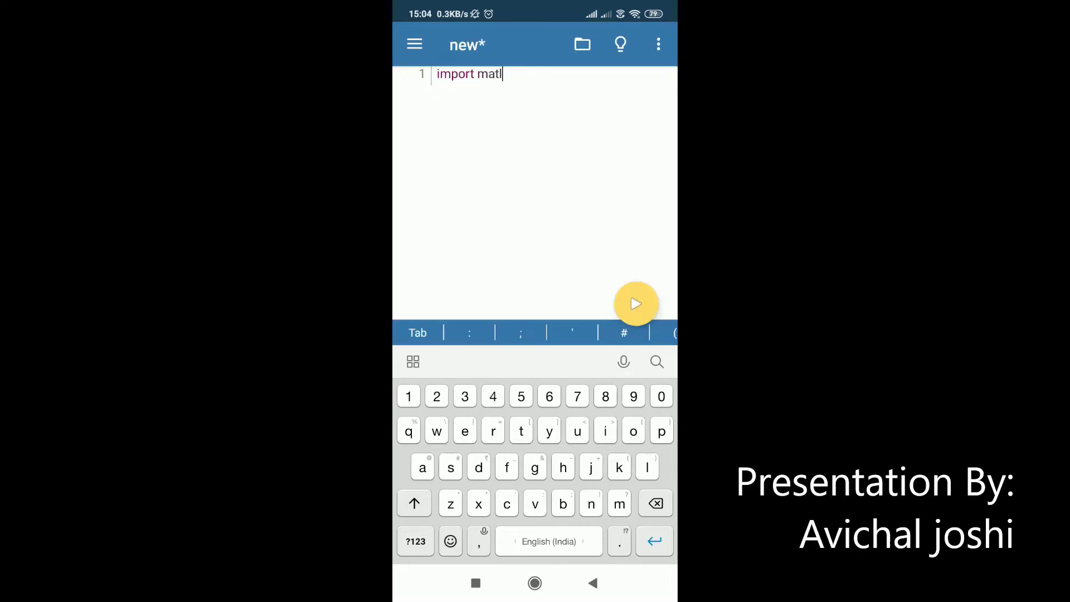
{"action": "type", "text": "otlib."}
{"action": "type", "text": "pyplot as"}
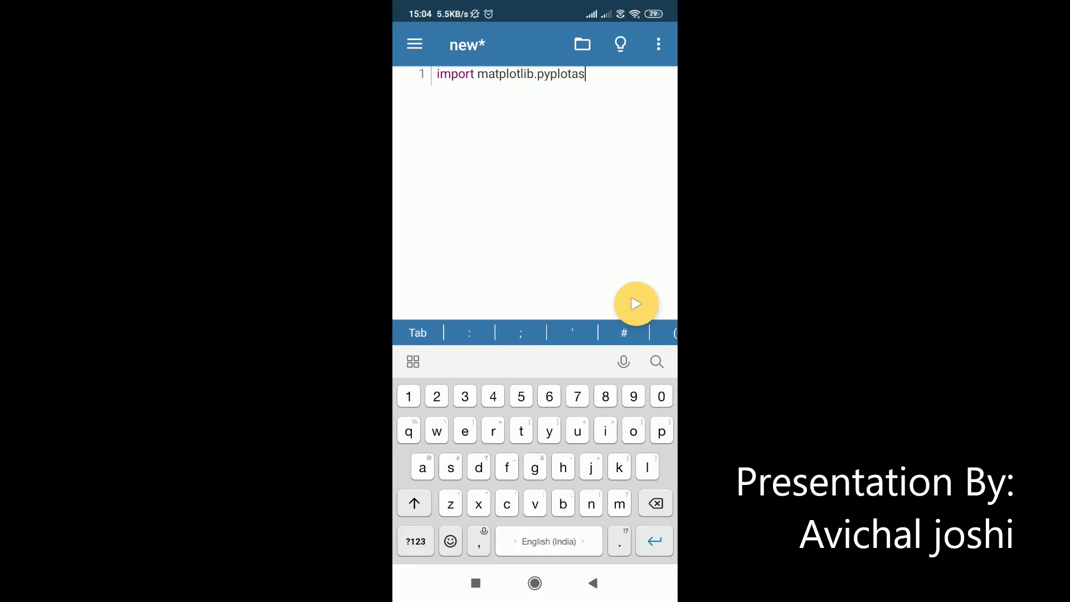
Step: Fix the matplotlib import line and define x = [2,4,6,8,10]
{"action": "key", "text": "BackSpace"}
{"action": "key", "text": "BackSpace"}
{"action": "type", "text": "as mp"}
{"action": "key", "text": "Return"}
{"action": "type", "text": "x"}
{"action": "left_click", "coordinate": [415, 541]}
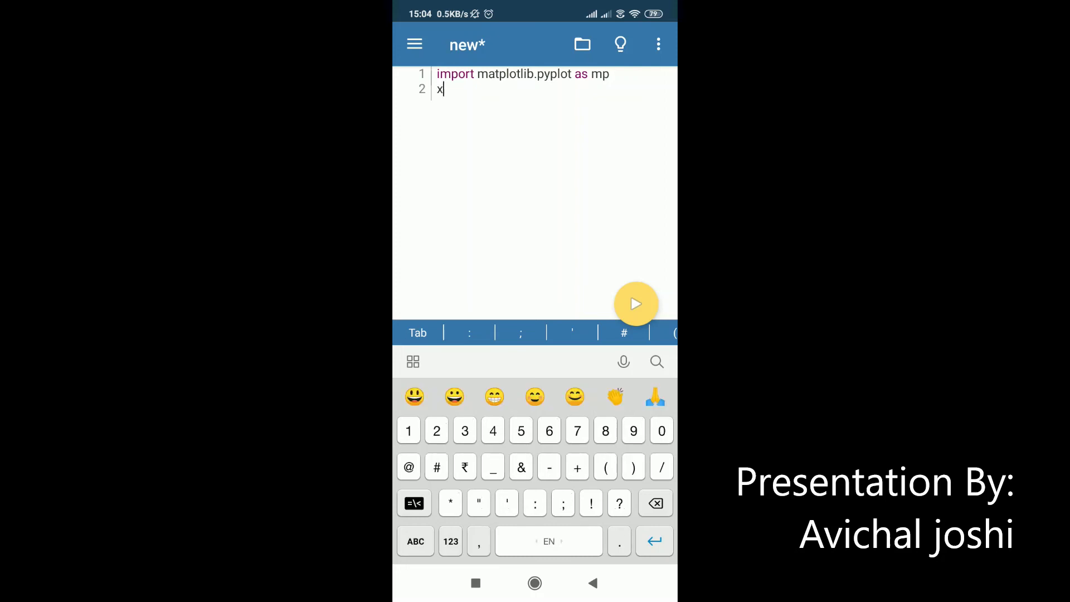
{"action": "type", "text": "="}
{"action": "left_click", "coordinate": [414, 504]}
{"action": "type", "text": "["}
{"action": "left_click", "coordinate": [451, 541]}
{"action": "type", "text": "2,4"}
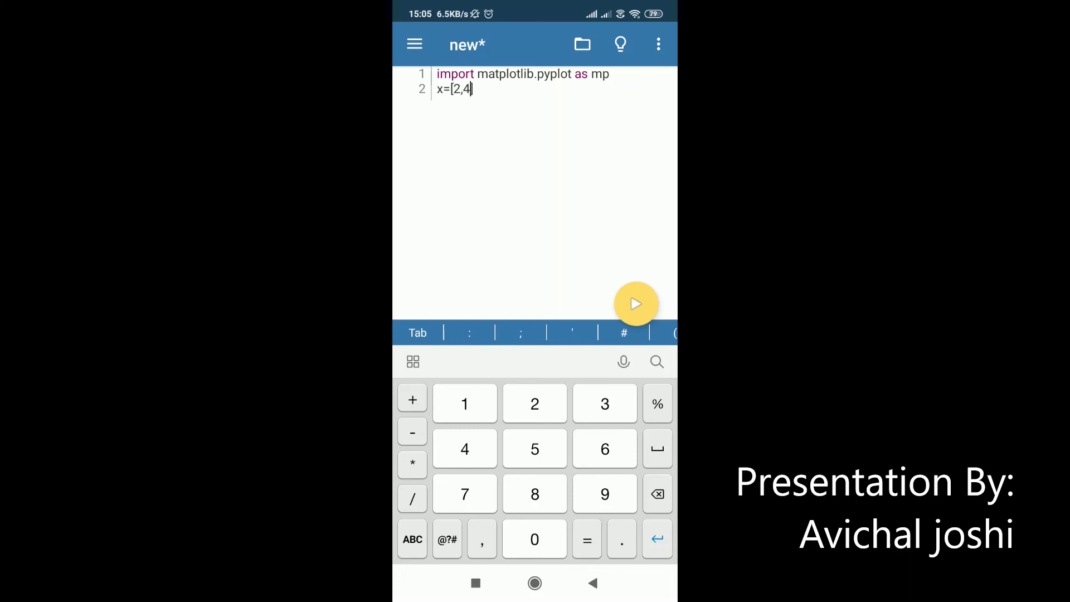
{"action": "type", "text": ",6,8,10]"}
{"action": "left_click", "coordinate": [508, 107]}
Step: Define y = [4,5,8,9,12], add mp.plot(x,y), and begin the mp.show() line
{"action": "key", "text": "Return"}
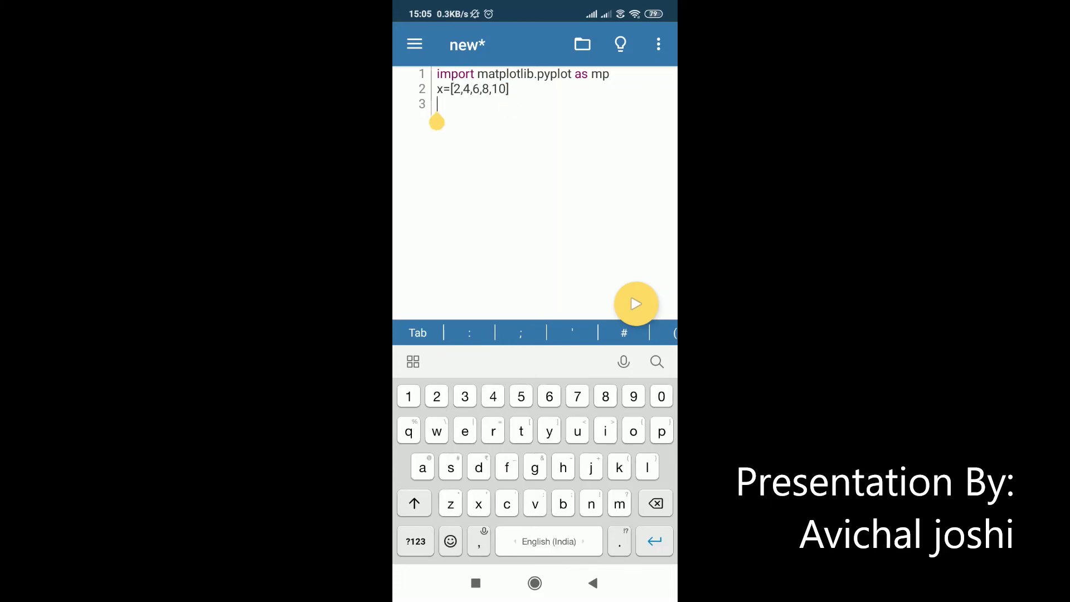
{"action": "type", "text": "y"}
{"action": "left_click", "coordinate": [415, 541]}
{"action": "type", "text": "=["}
{"action": "left_click", "coordinate": [450, 541]}
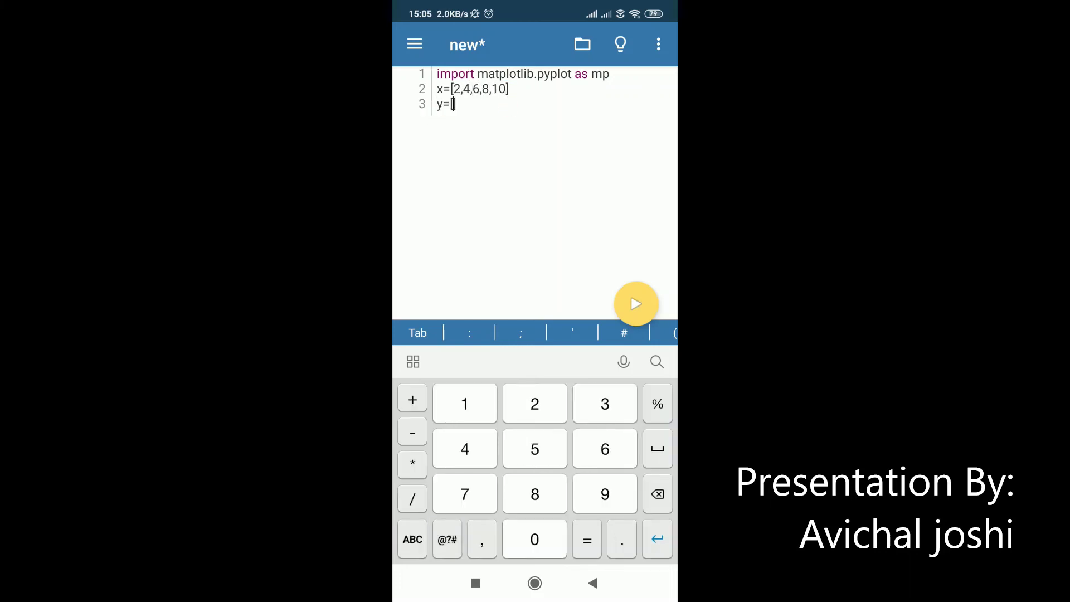
{"action": "type", "text": "4,5,8,9,1"}
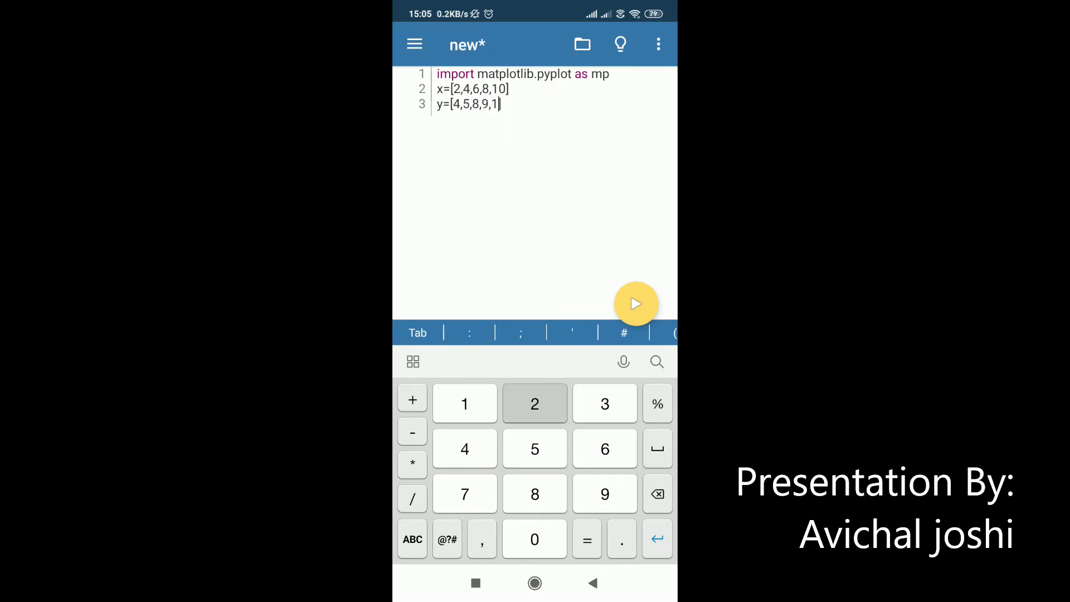
{"action": "type", "text": "2"}
{"action": "left_click", "coordinate": [508, 122]}
{"action": "key", "text": "Return"}
{"action": "type", "text": "mp.pl"}
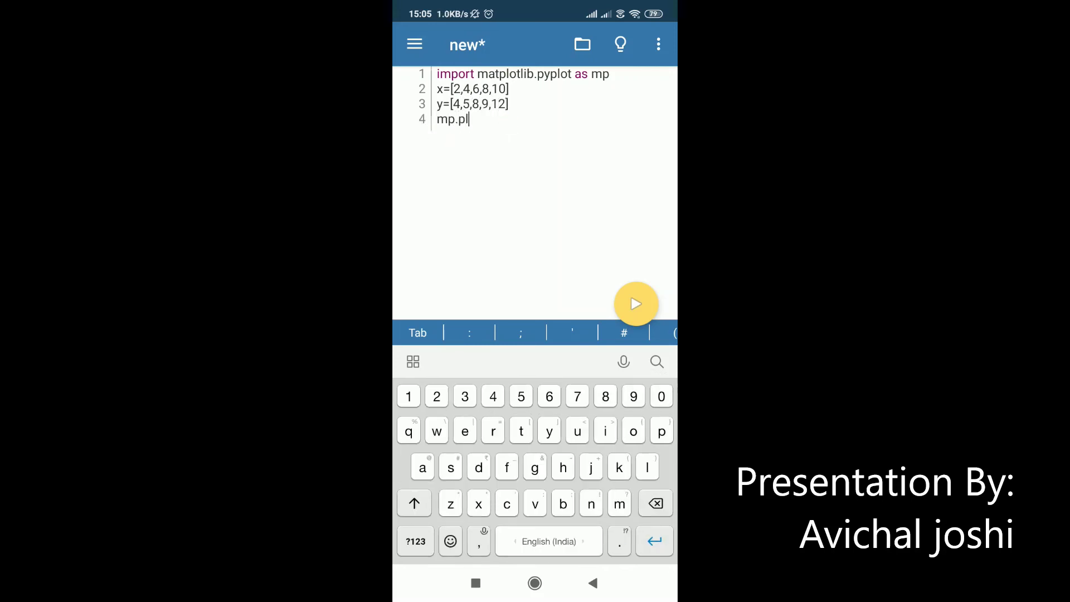
{"action": "type", "text": "ot(x,y"}
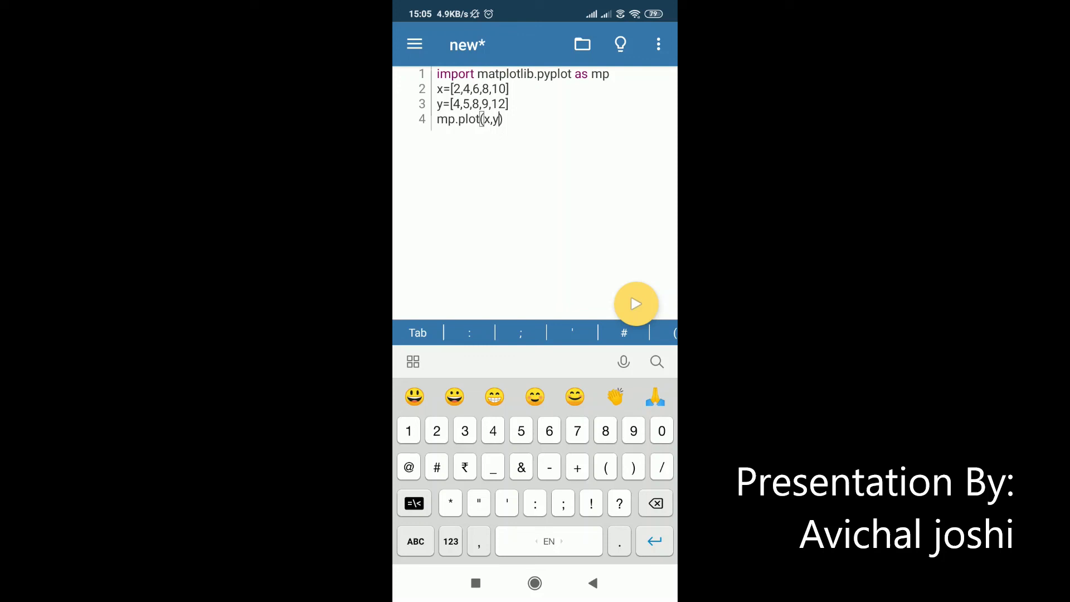
{"action": "type", "text": ")"}
{"action": "key", "text": "Return"}
{"action": "type", "text": "m"}
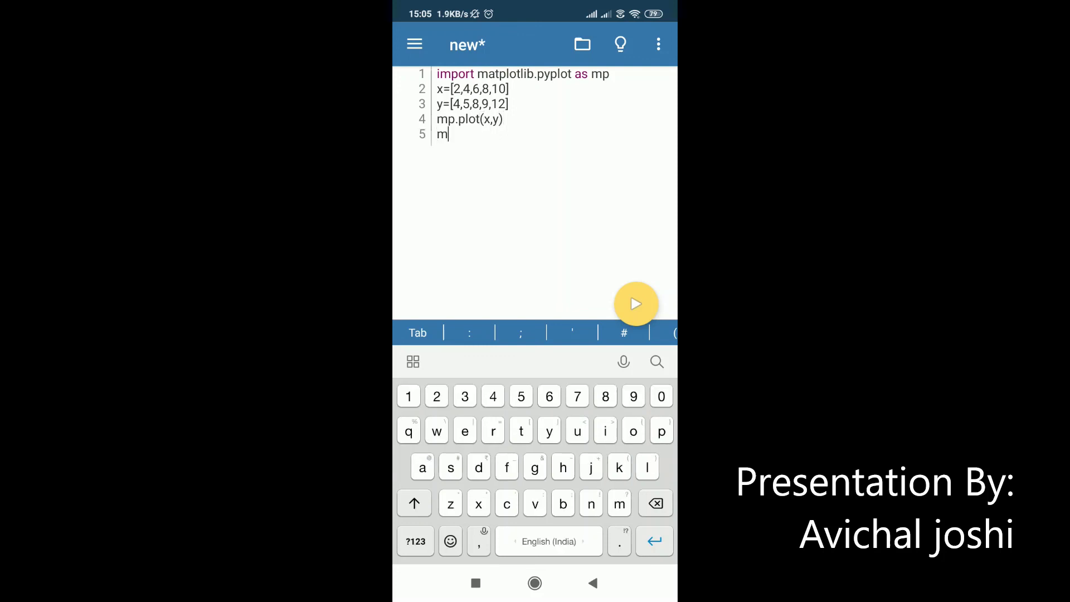
{"action": "type", "text": "p.show()"}
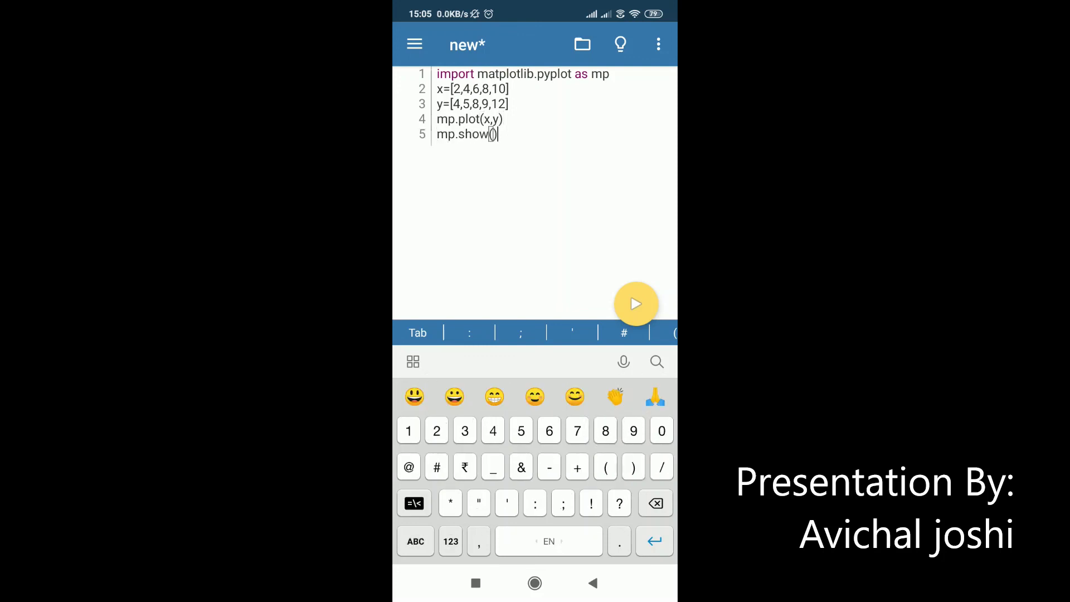